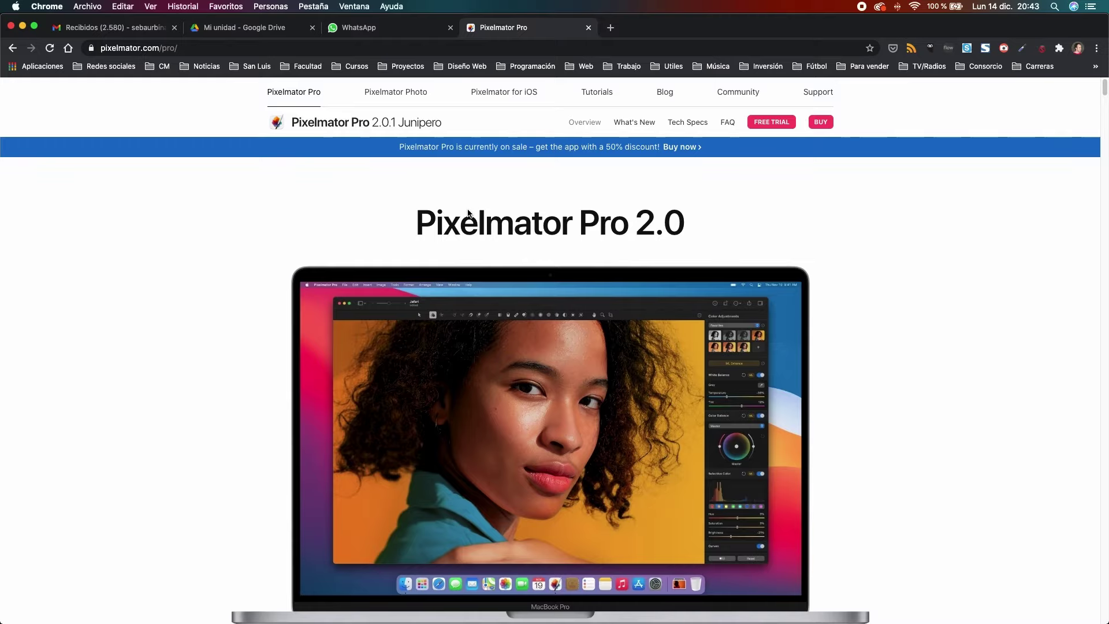
Scroll the Pixelmator Pro page past the photo-adjustment and vector-tool sections to the design features
scroll(468, 215, "down", 3)
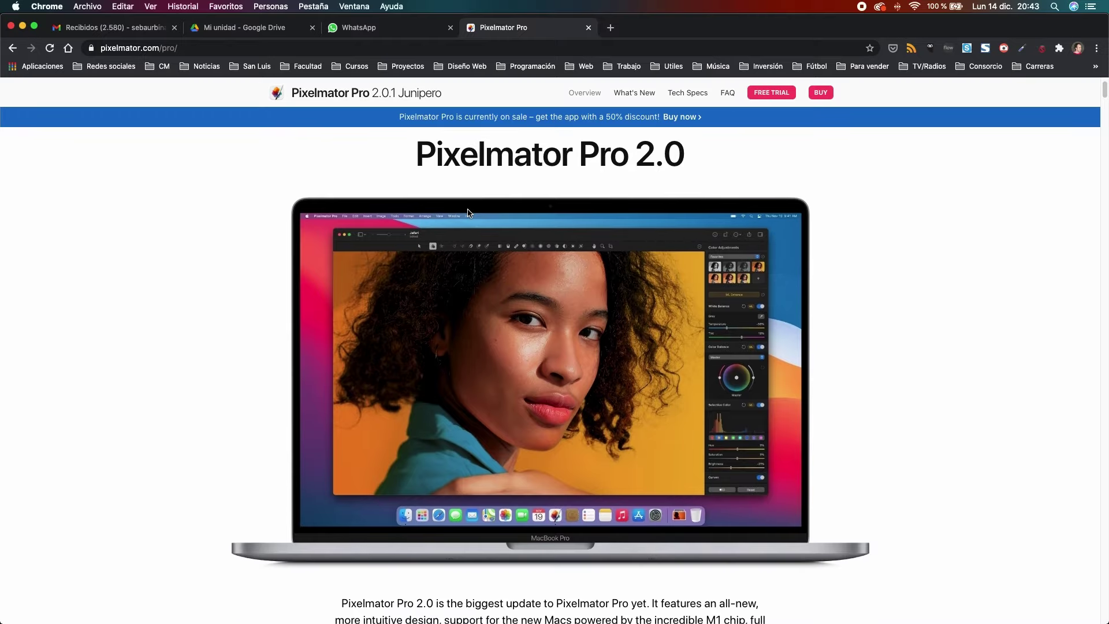
scroll(468, 214, "down", 3)
scroll(468, 212, "down", 1)
scroll(468, 213, "down", 5)
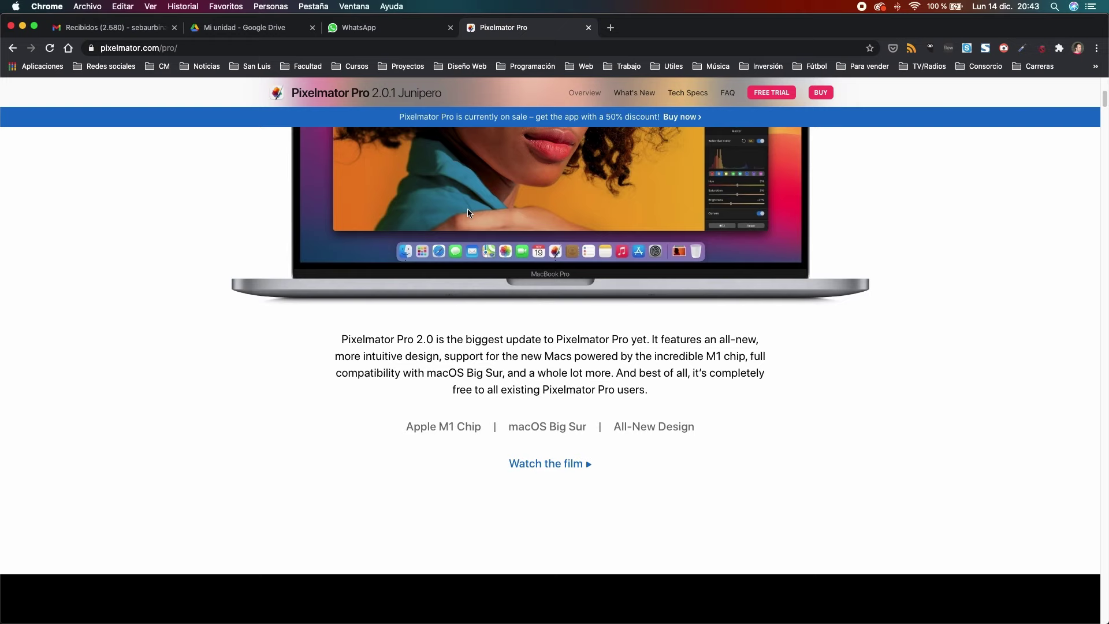
scroll(467, 212, "down", 1)
scroll(469, 212, "down", 5)
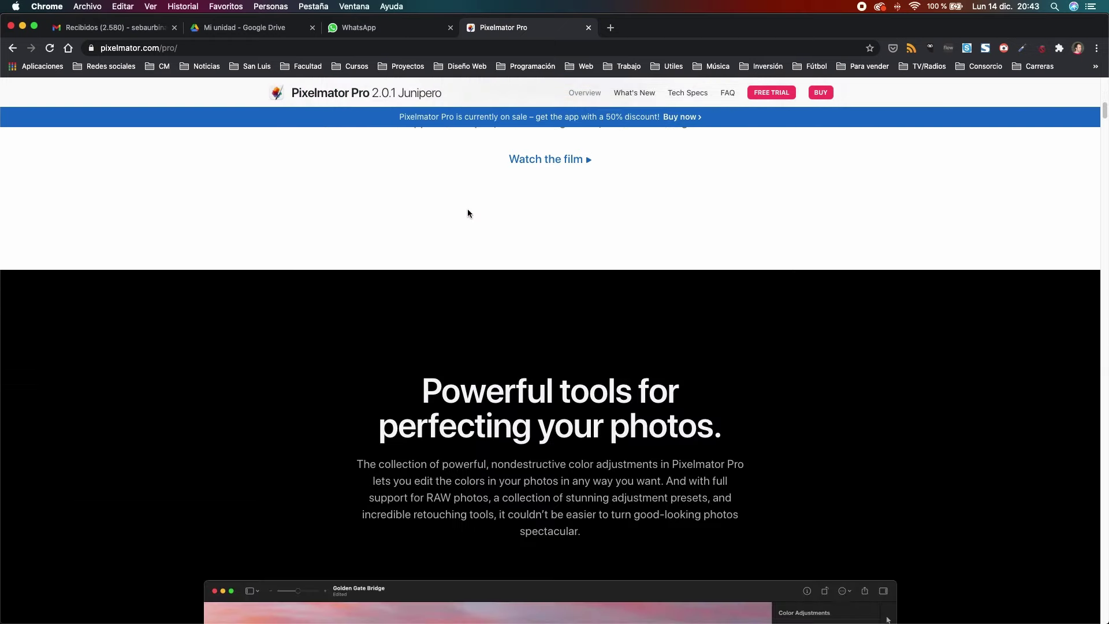
scroll(467, 211, "down", 5)
scroll(467, 209, "down", 1)
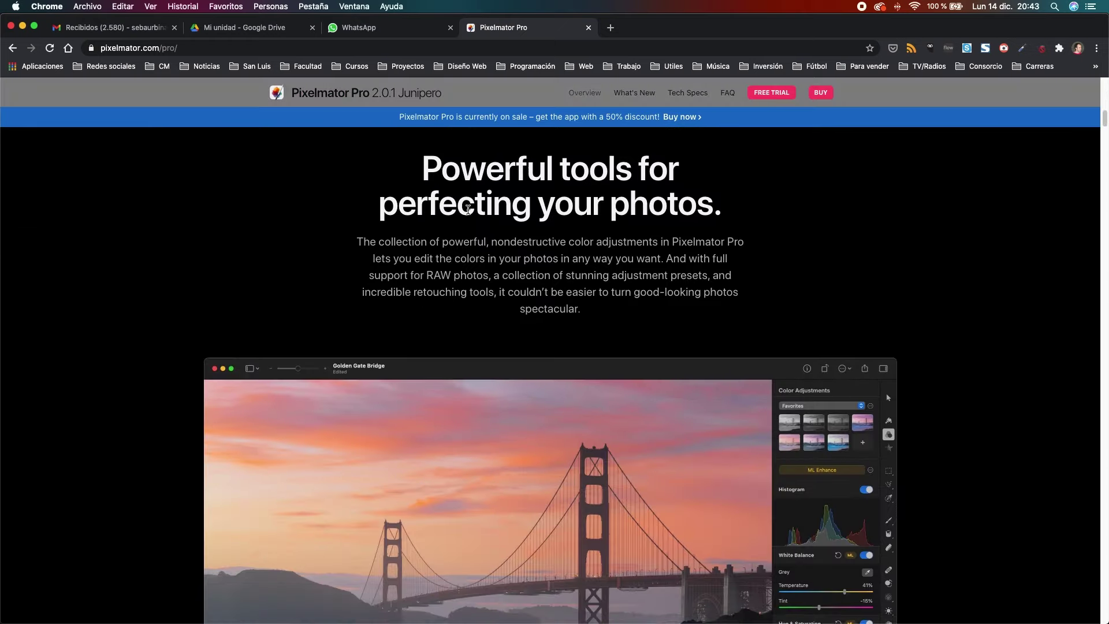
scroll(467, 209, "down", 1)
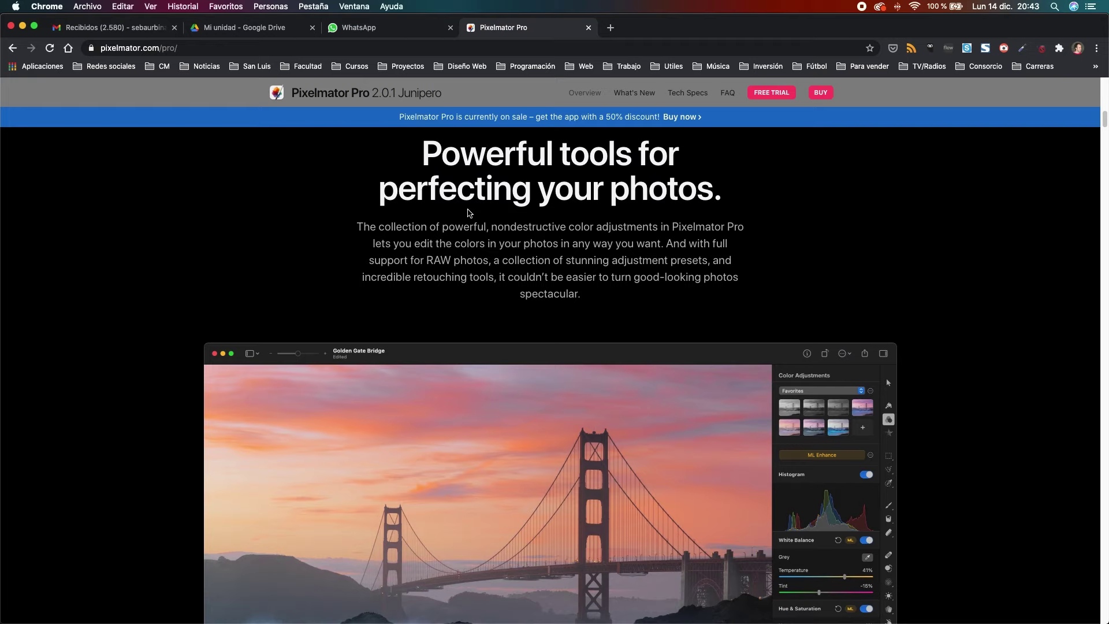
scroll(468, 213, "down", 1)
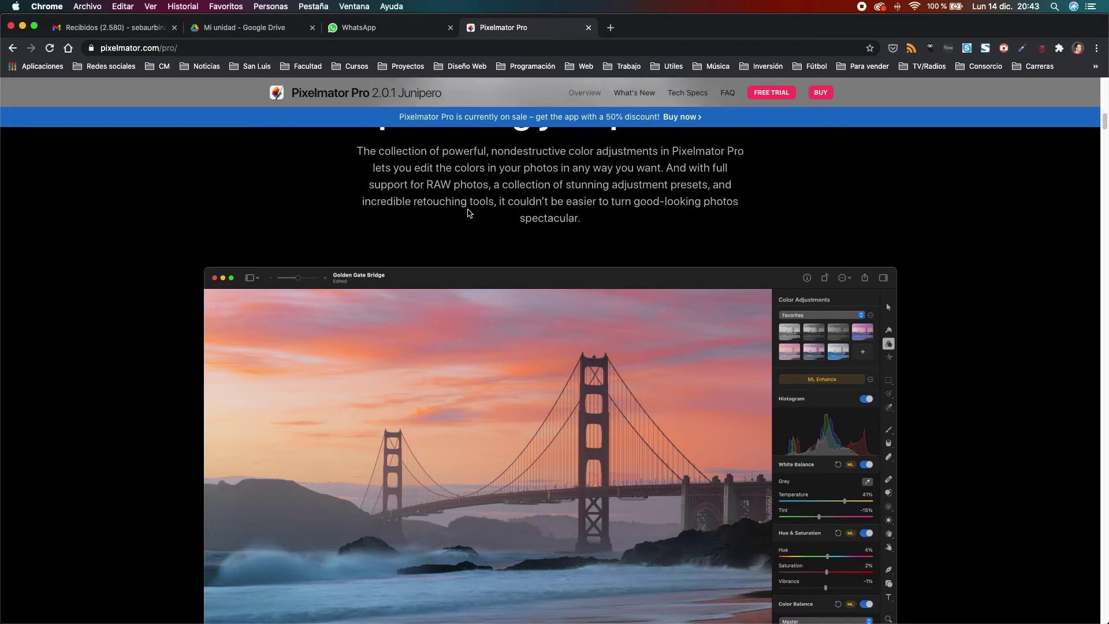
scroll(468, 212, "down", 3)
scroll(467, 213, "down", 1)
scroll(468, 213, "down", 2)
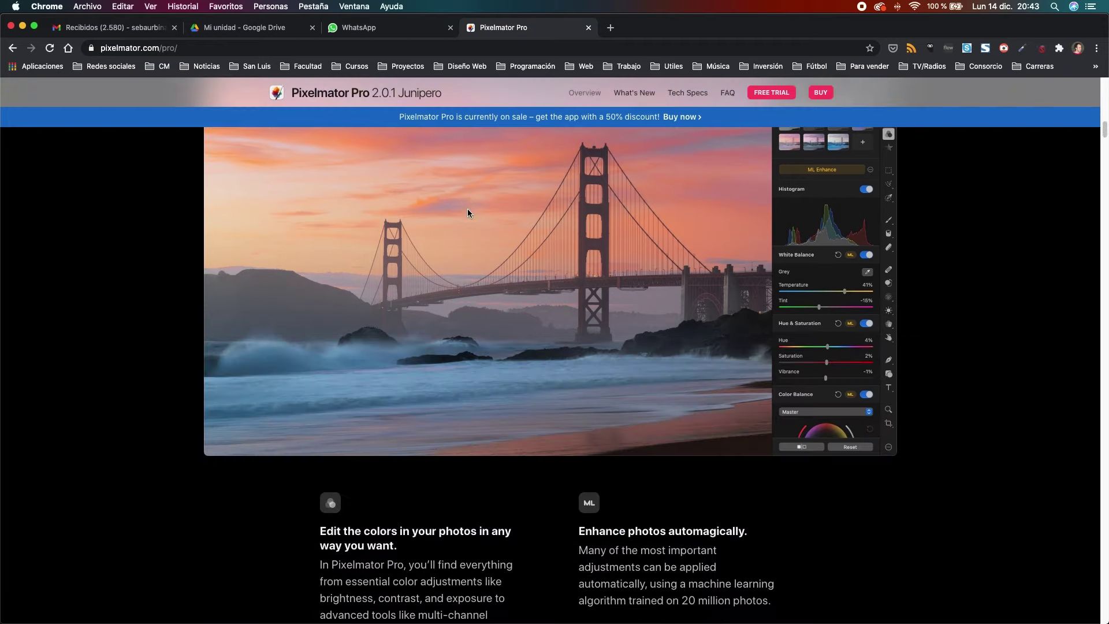
scroll(468, 213, "down", 1)
scroll(467, 212, "down", 2)
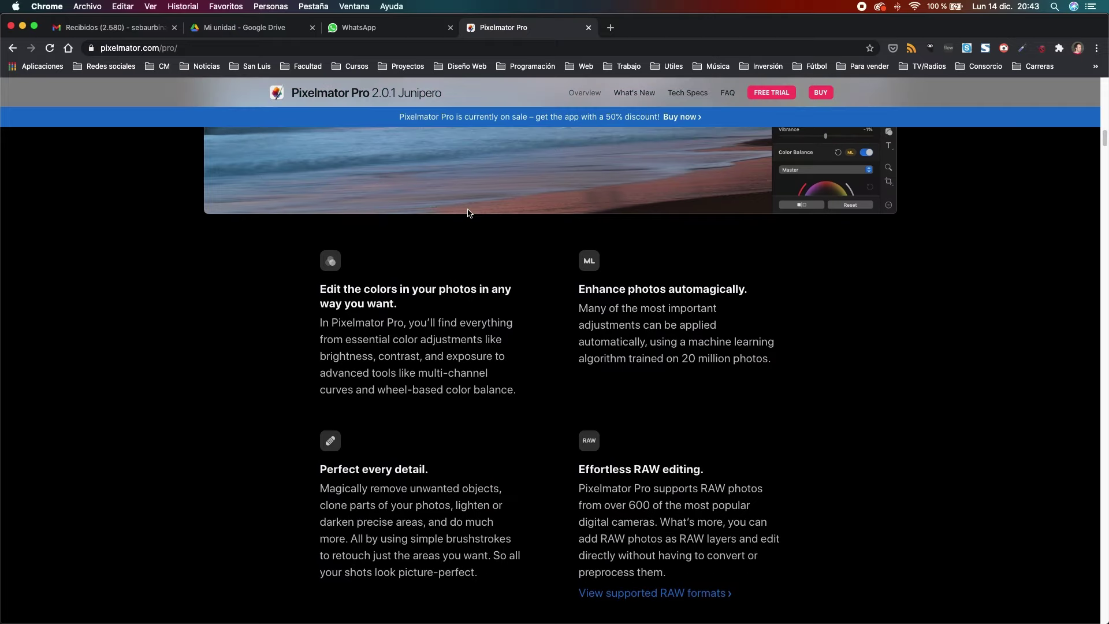
scroll(467, 213, "down", 3)
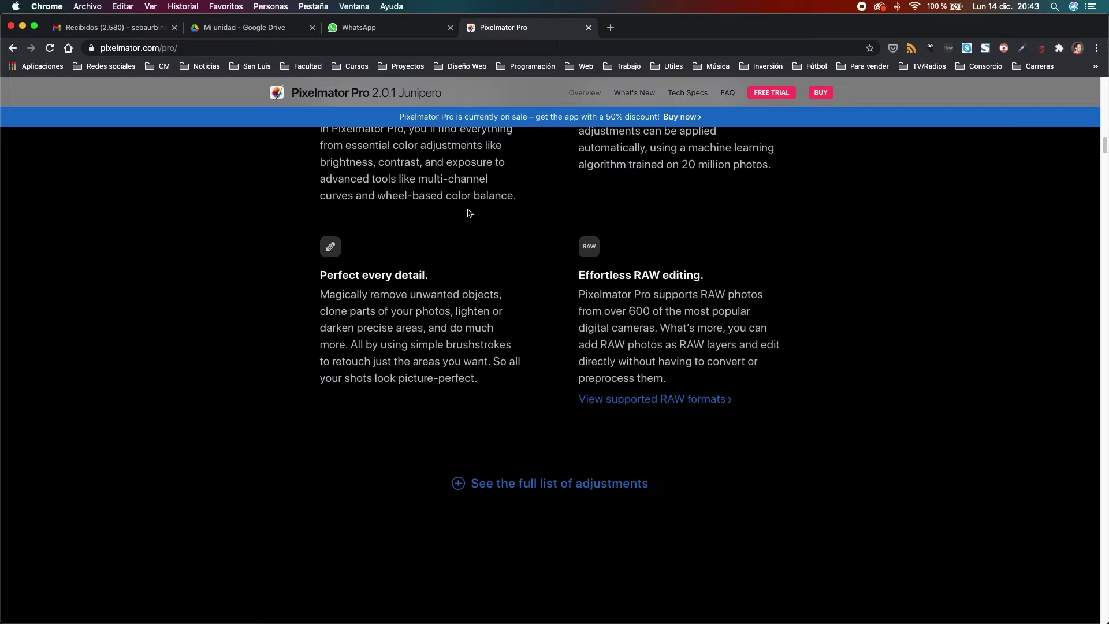
scroll(468, 212, "down", 2)
scroll(468, 211, "down", 3)
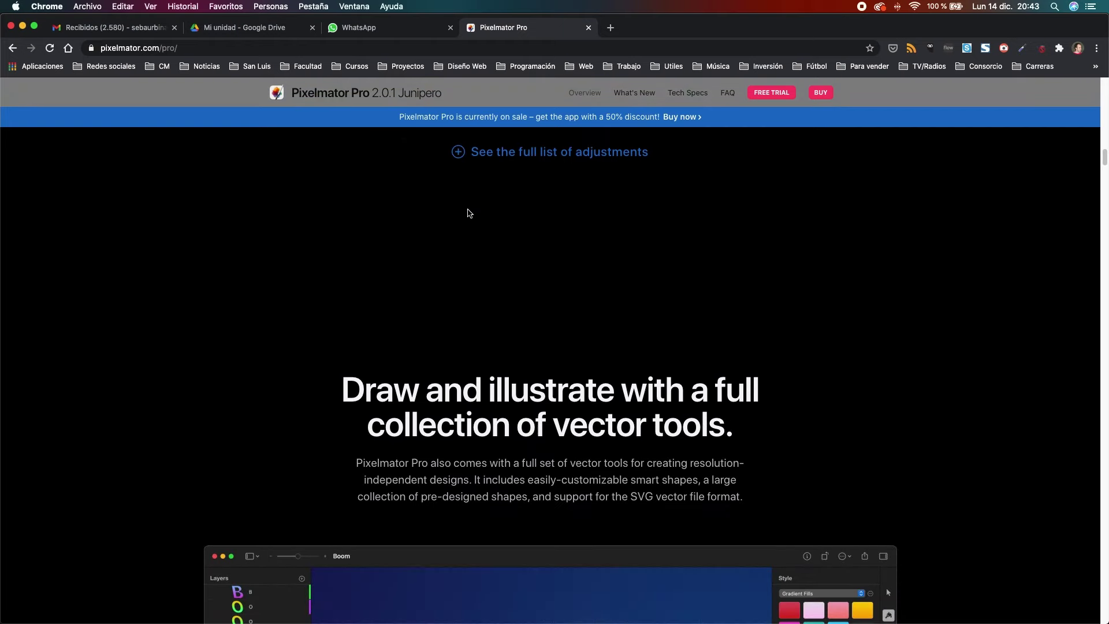
scroll(468, 213, "down", 3)
scroll(468, 213, "down", 2)
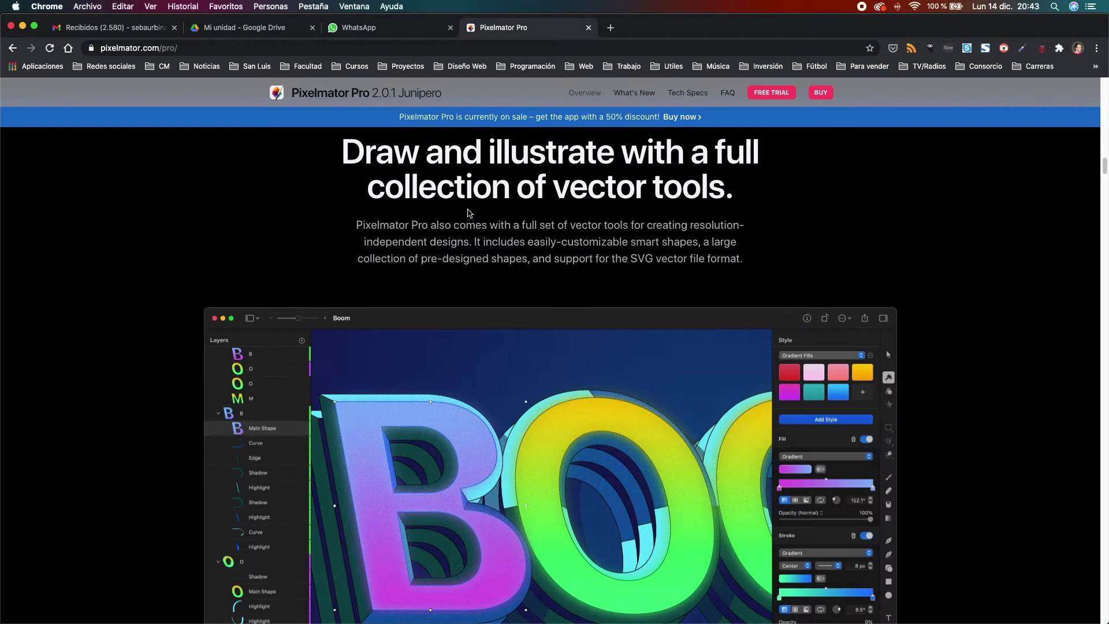
scroll(469, 212, "down", 1)
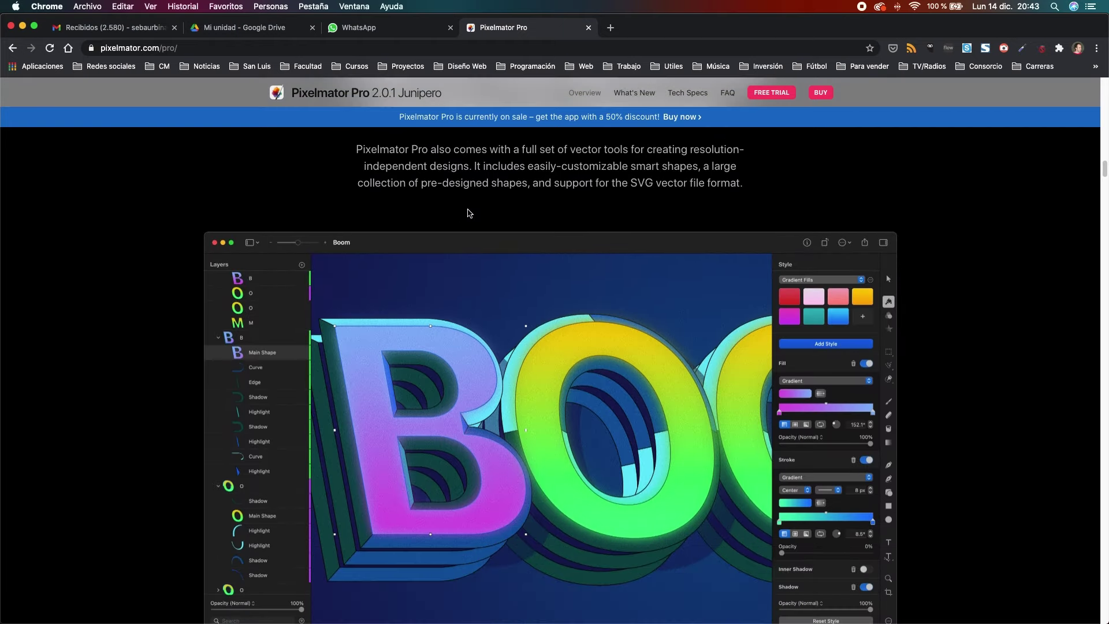
scroll(469, 213, "down", 1)
scroll(469, 213, "down", 3)
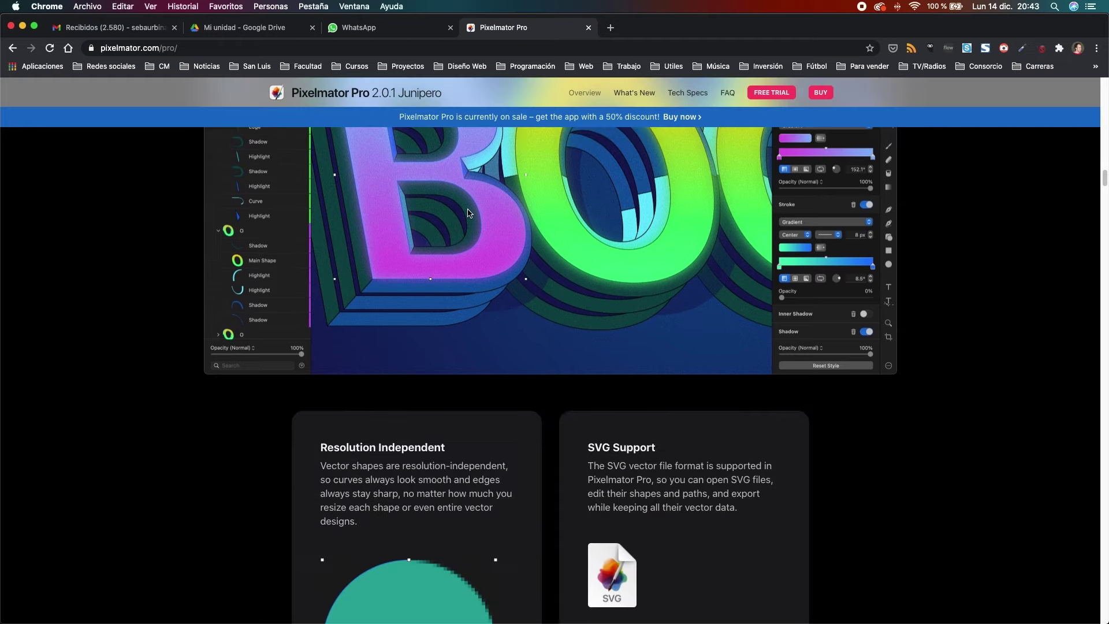
scroll(469, 211, "down", 2)
scroll(467, 212, "down", 2)
scroll(467, 212, "down", 2)
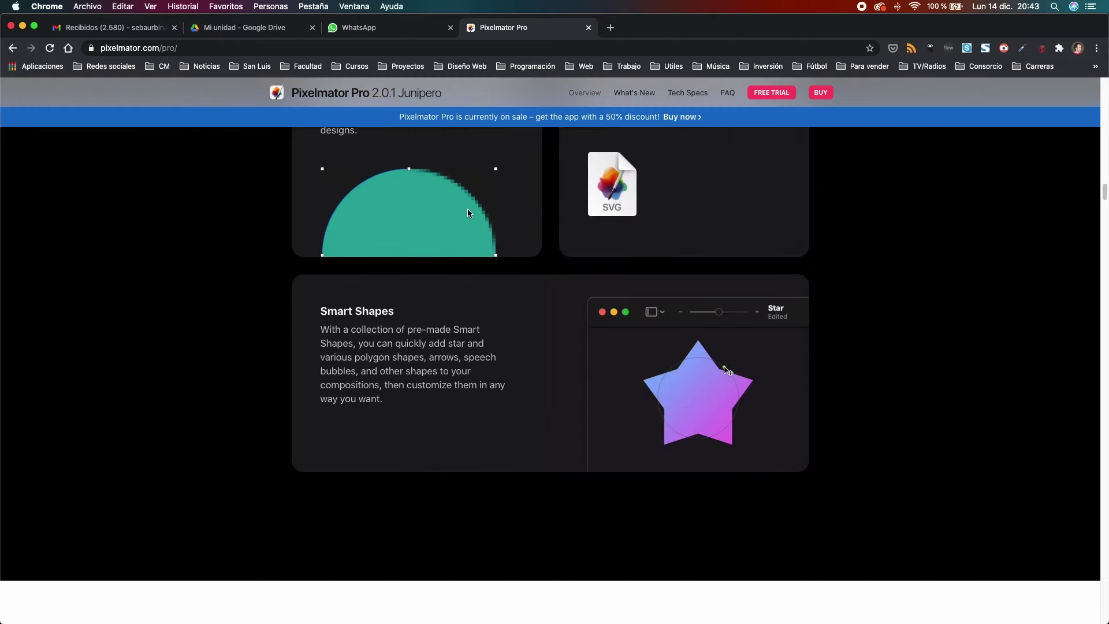
scroll(468, 212, "down", 1)
scroll(469, 213, "down", 5)
scroll(468, 211, "down", 3)
scroll(468, 209, "down", 2)
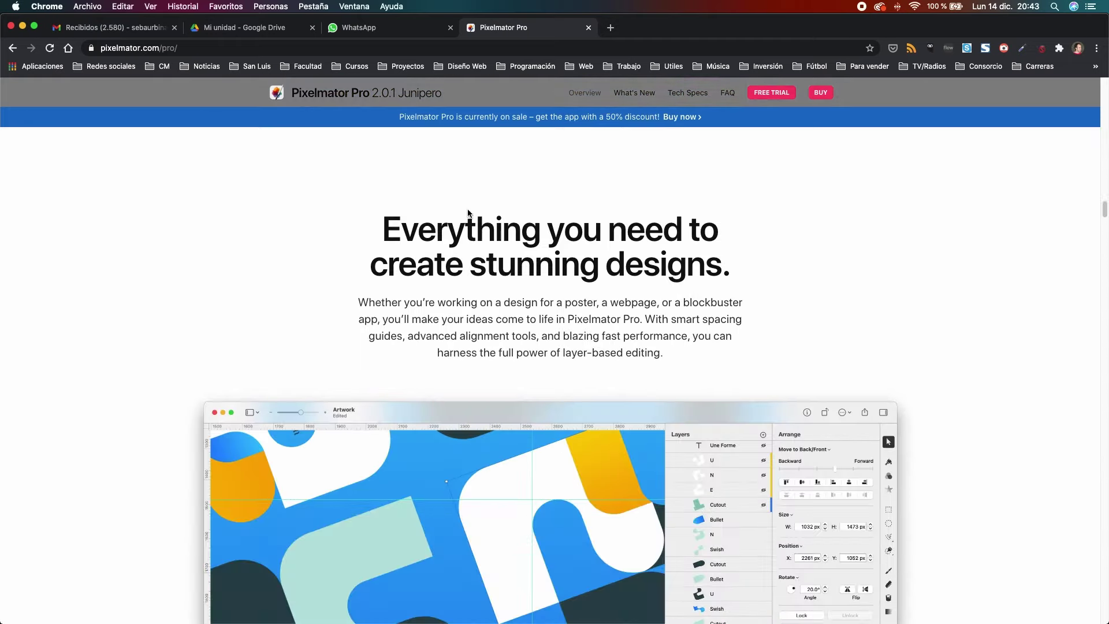
scroll(467, 208, "down", 1)
Scroll past the brushes and Pixel Tool cards to the 'Choose a workspace that works for you.' section
scroll(468, 208, "down", 1)
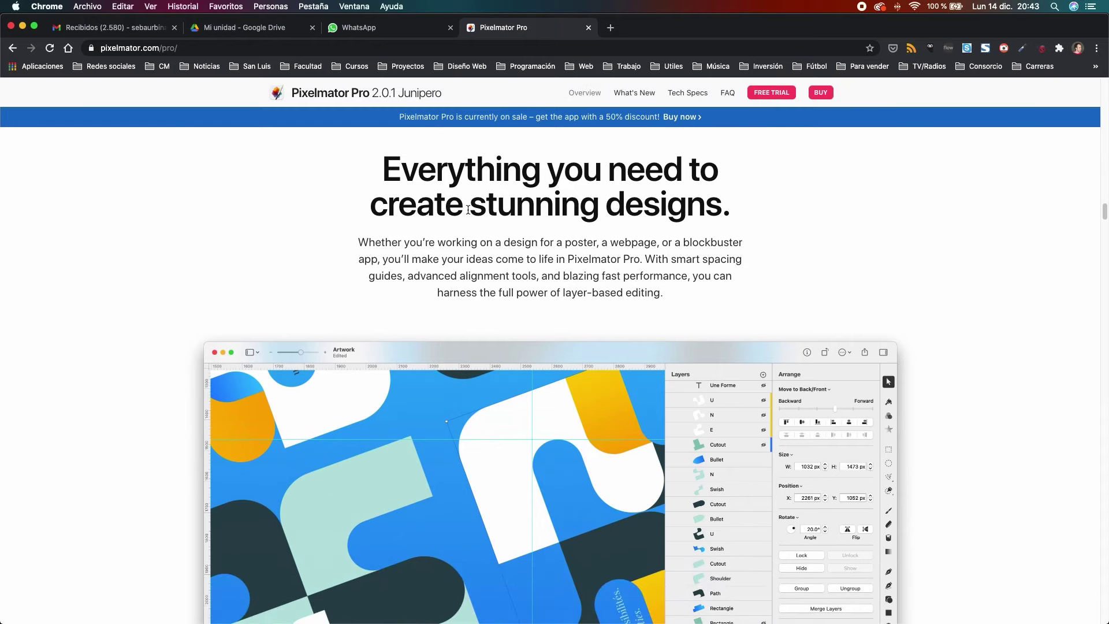
scroll(468, 209, "down", 1)
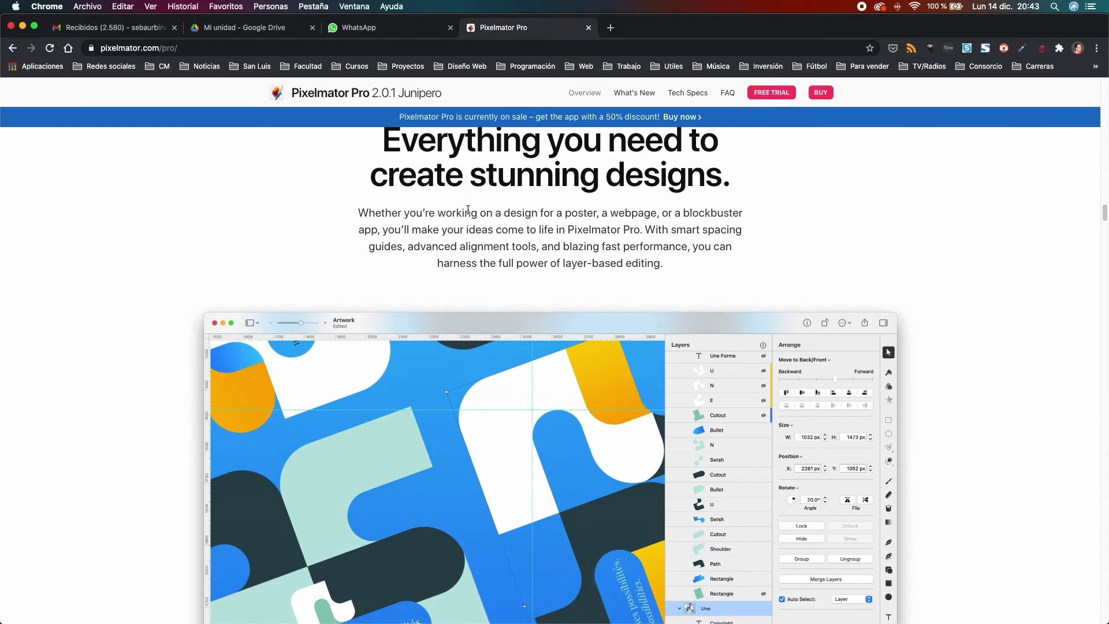
scroll(468, 210, "down", 1)
scroll(468, 212, "down", 1)
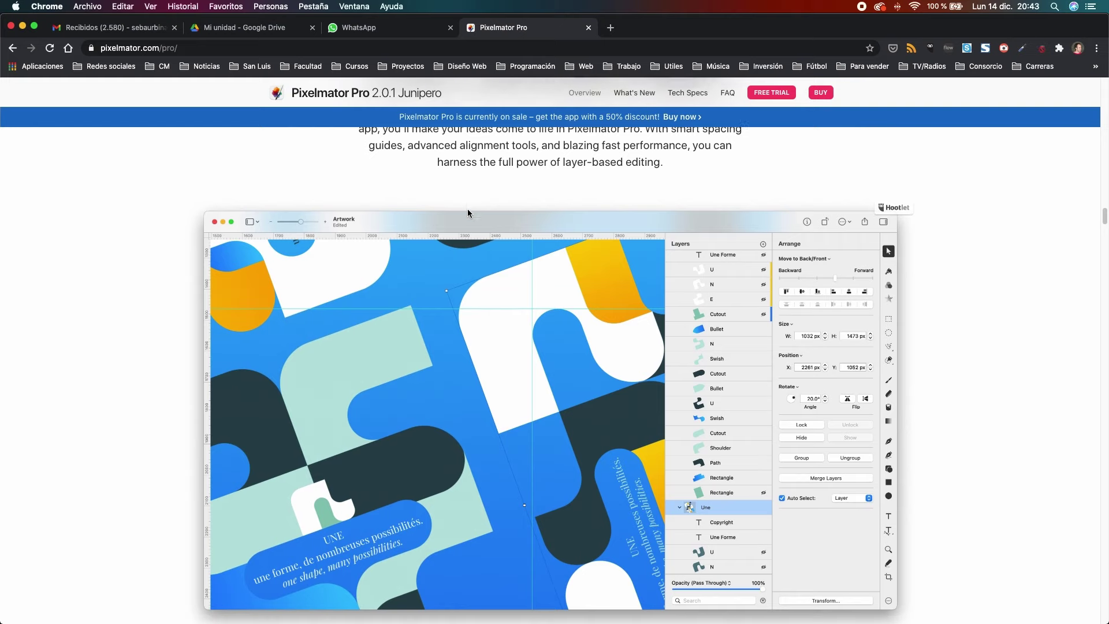
scroll(468, 212, "down", 1)
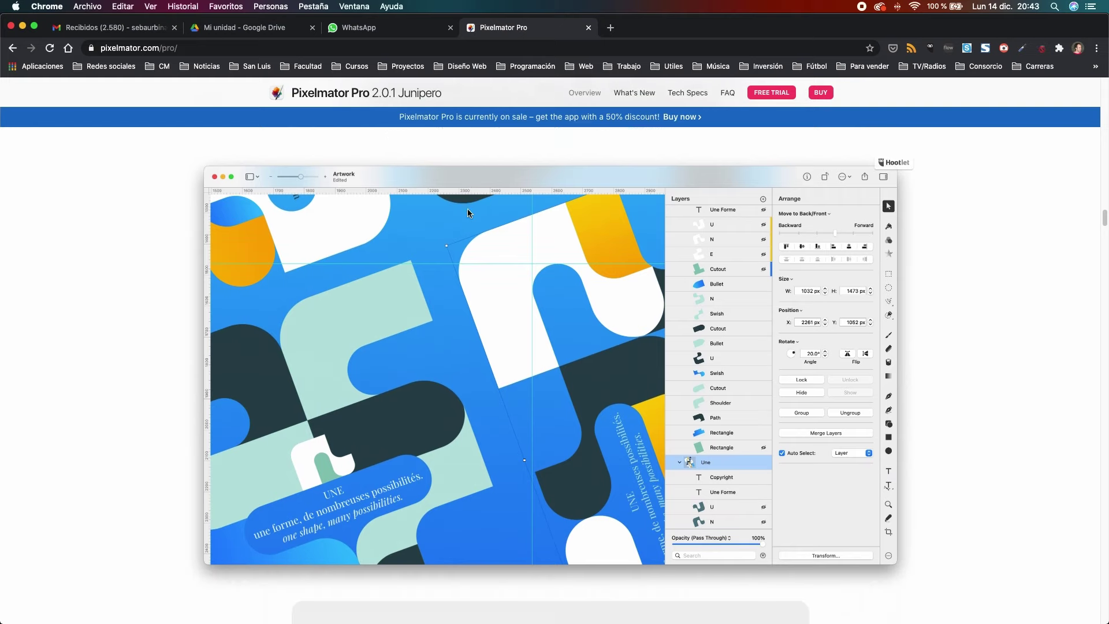
scroll(468, 212, "down", 1)
scroll(468, 213, "down", 3)
scroll(468, 213, "down", 1)
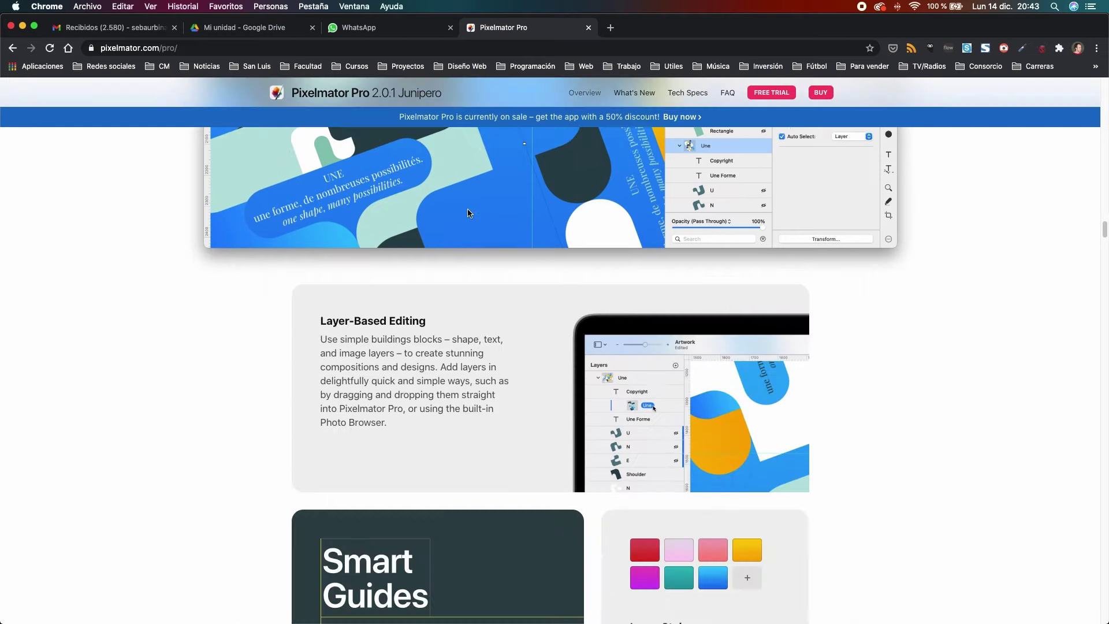
scroll(468, 212, "down", 2)
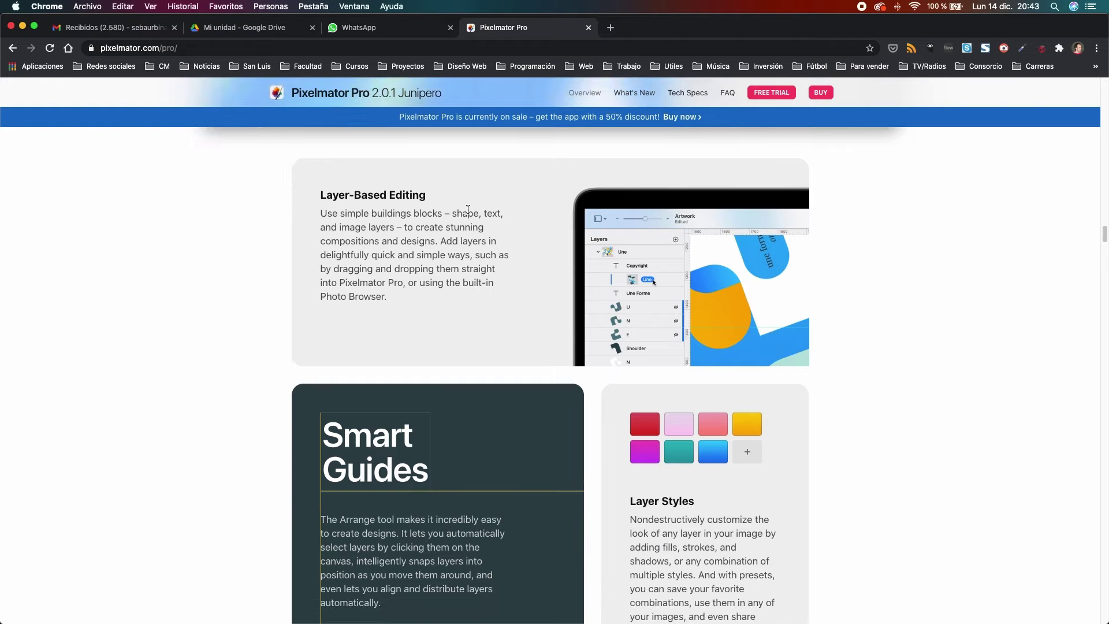
scroll(468, 209, "down", 1)
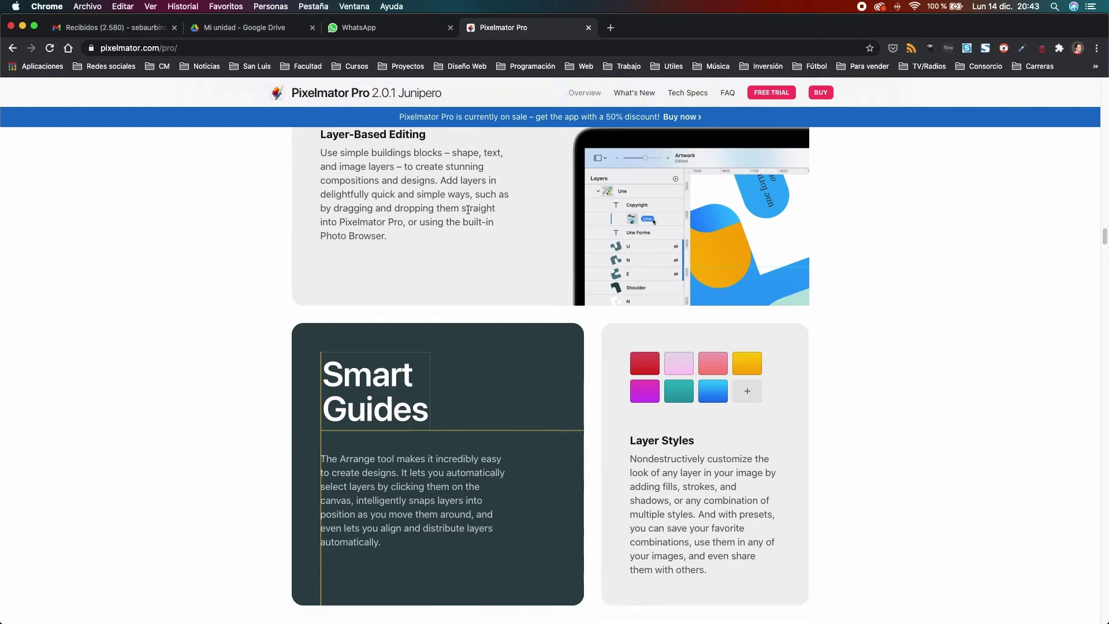
scroll(467, 209, "down", 2)
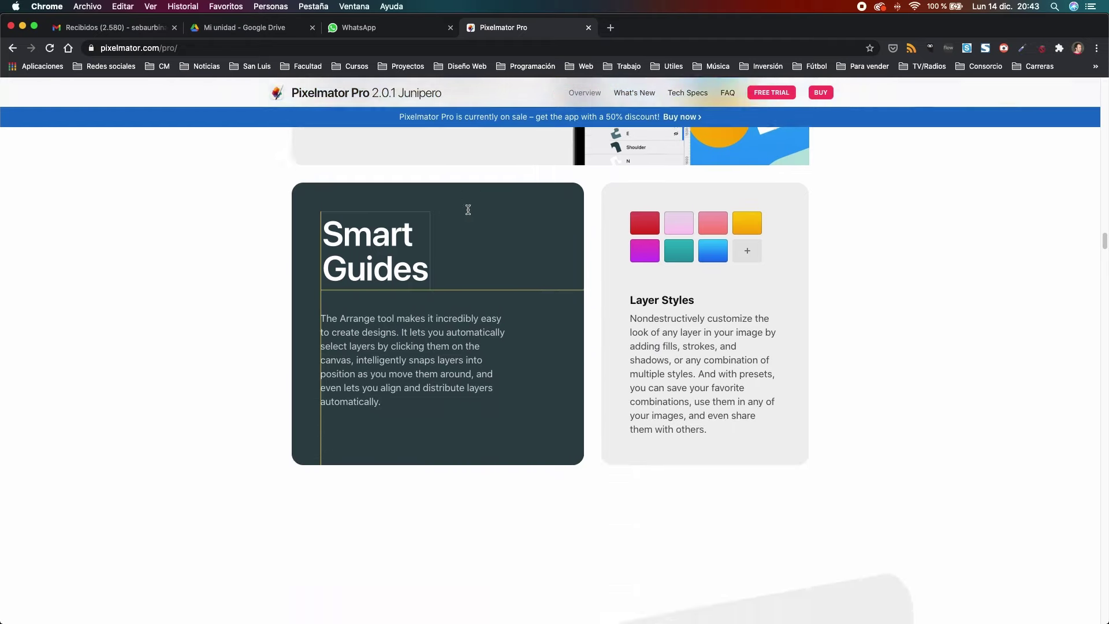
scroll(468, 209, "down", 1)
scroll(468, 210, "down", 2)
scroll(469, 209, "down", 2)
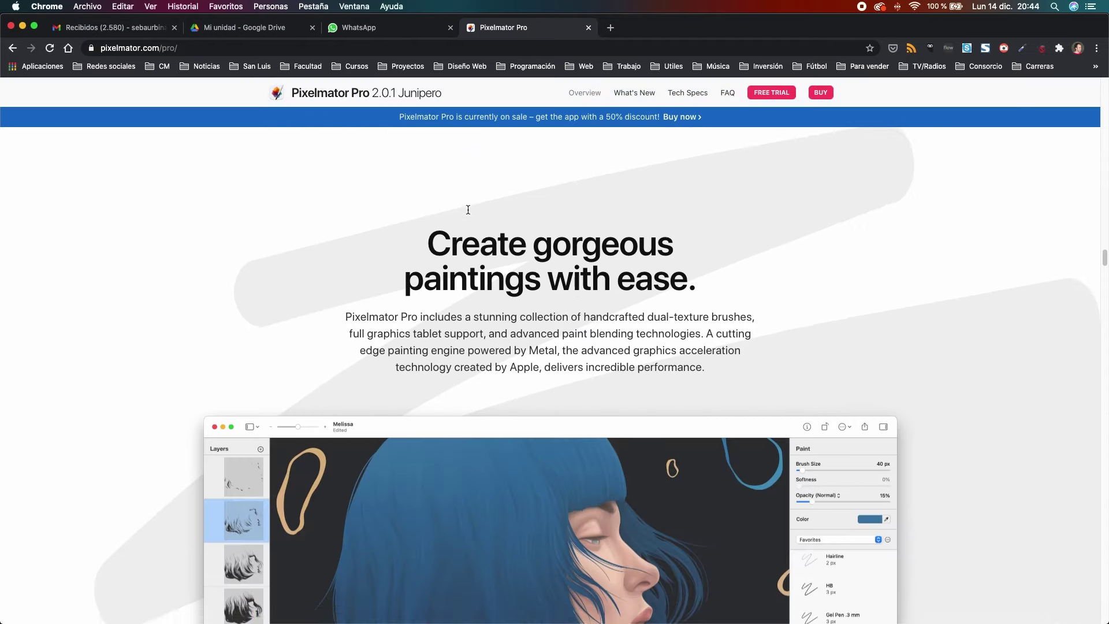
scroll(468, 210, "down", 3)
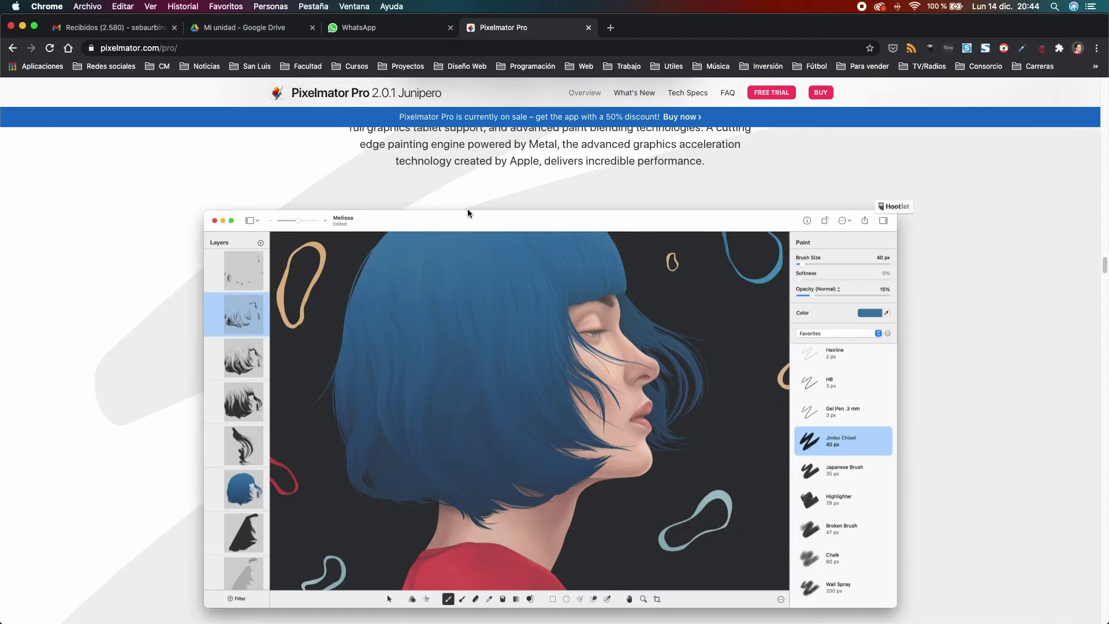
scroll(467, 212, "down", 1)
scroll(468, 212, "down", 2)
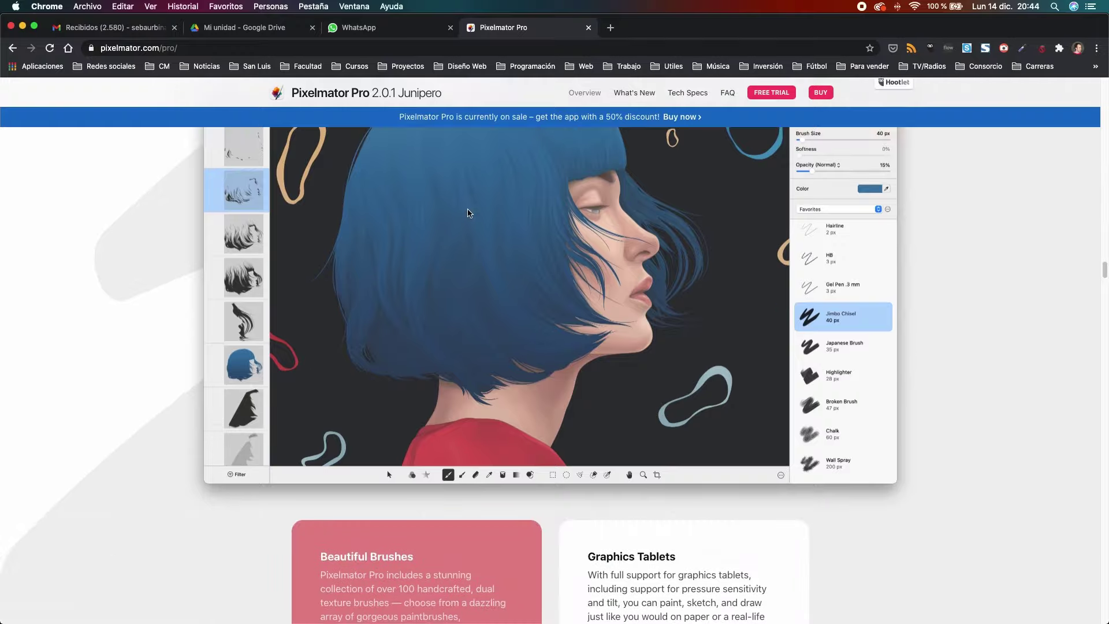
scroll(467, 212, "down", 2)
scroll(468, 212, "down", 1)
scroll(468, 212, "down", 2)
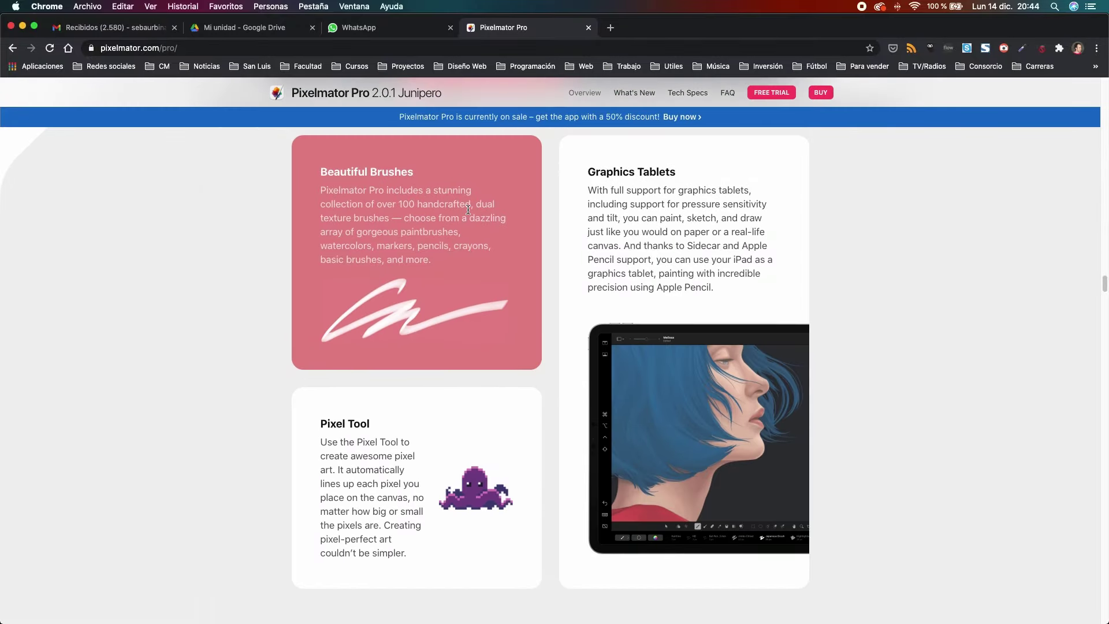
scroll(467, 210, "down", 3)
scroll(467, 210, "down", 2)
scroll(468, 209, "down", 3)
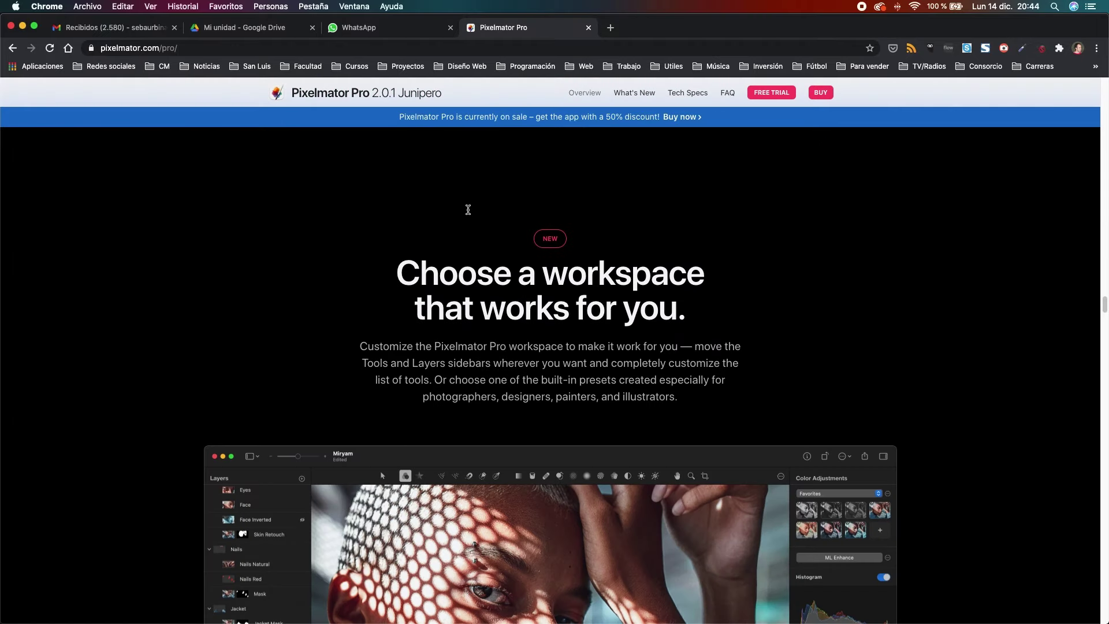
scroll(468, 210, "down", 2)
scroll(467, 211, "down", 1)
scroll(469, 211, "down", 1)
scroll(469, 212, "down", 1)
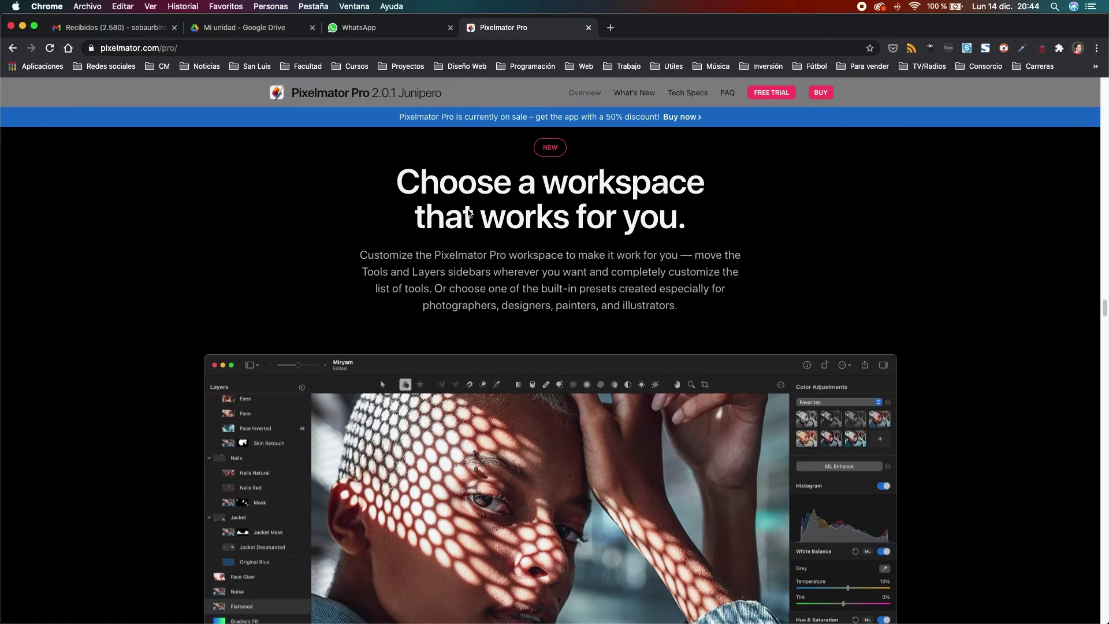
scroll(469, 212, "down", 1)
scroll(469, 211, "down", 1)
scroll(468, 209, "down", 1)
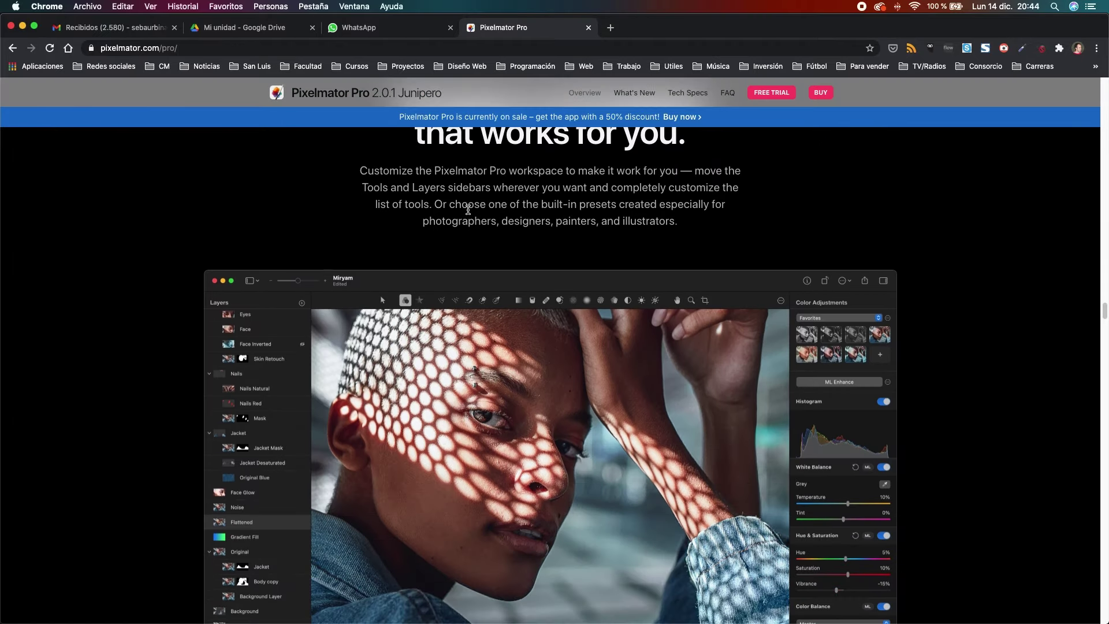
scroll(468, 210, "down", 3)
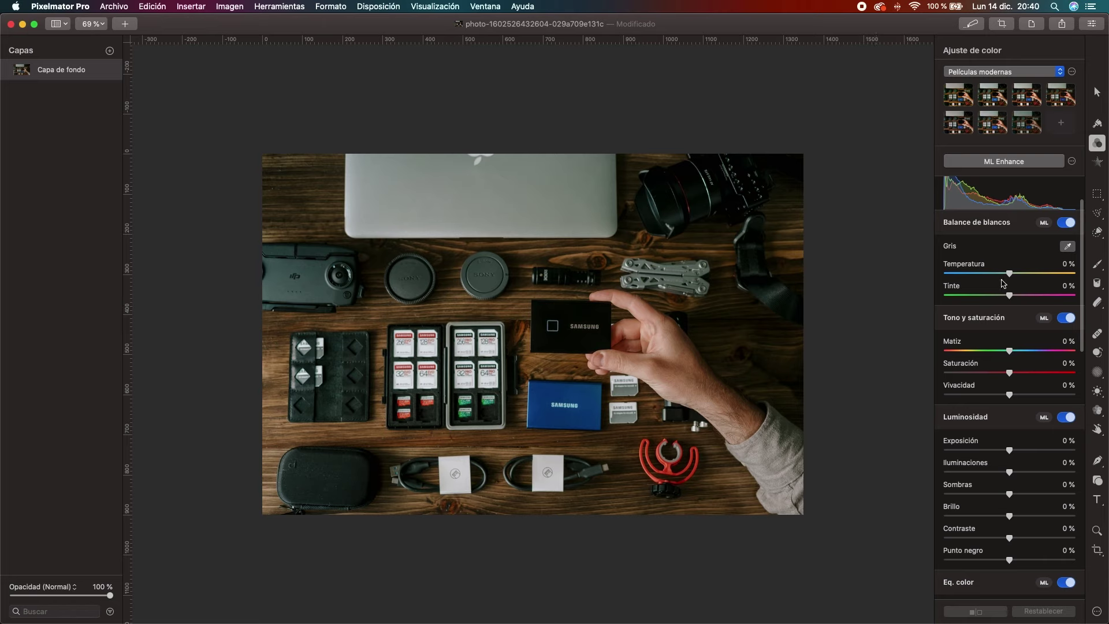
Set temperature to 11%, saturation to 23% and contrast to 18%, then compare with the original
left_click_drag(1009, 277, 1017, 278)
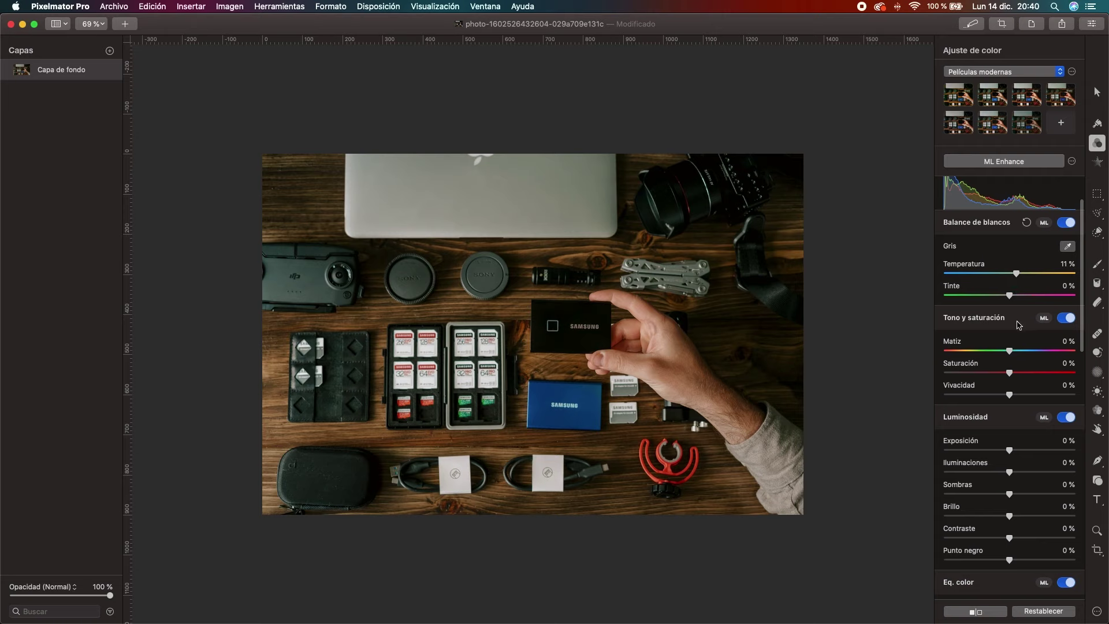
left_click_drag(1010, 373, 1028, 381)
left_click_drag(1011, 537, 1023, 542)
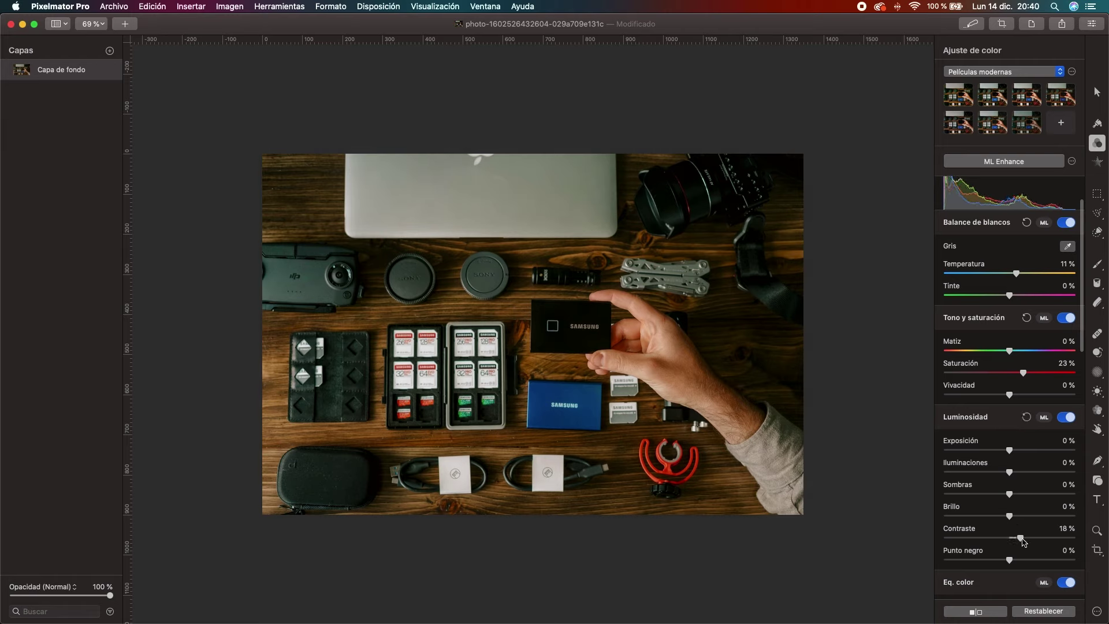
left_click(981, 613)
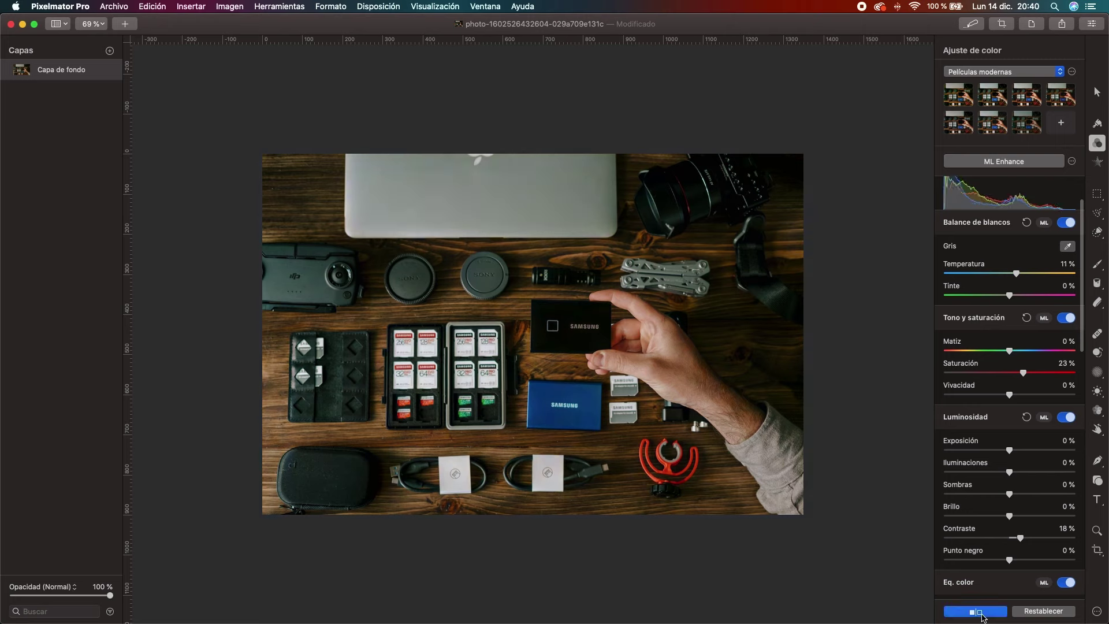
left_click(981, 613)
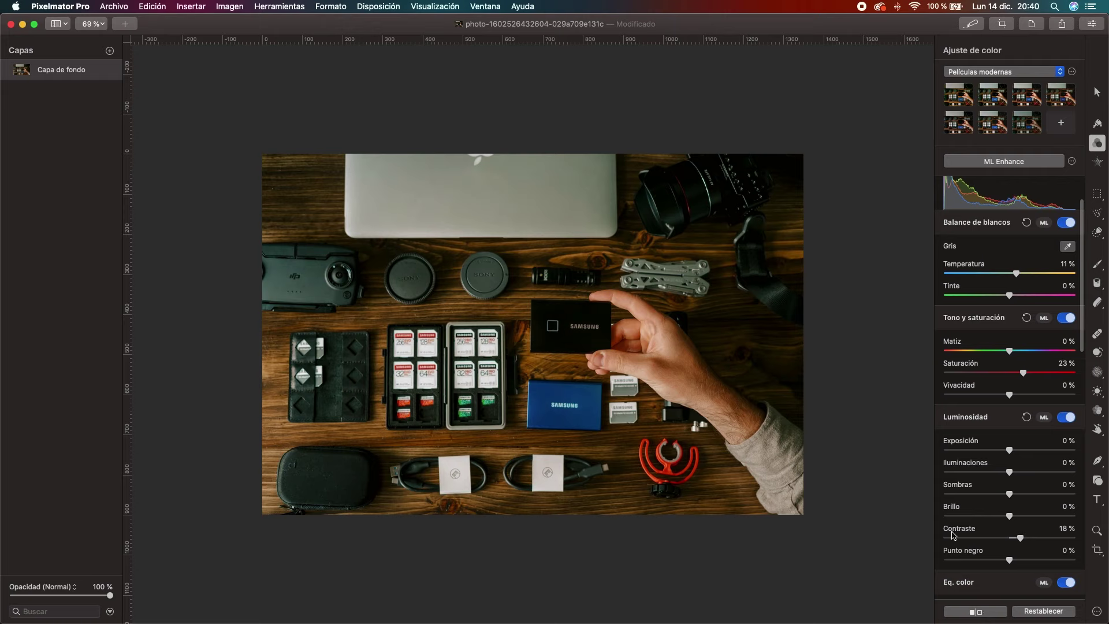
Undo twice with Cmd+Z, returning saturation and contrast to 0%
key("super+z")
key("super+z")
key("super+z")
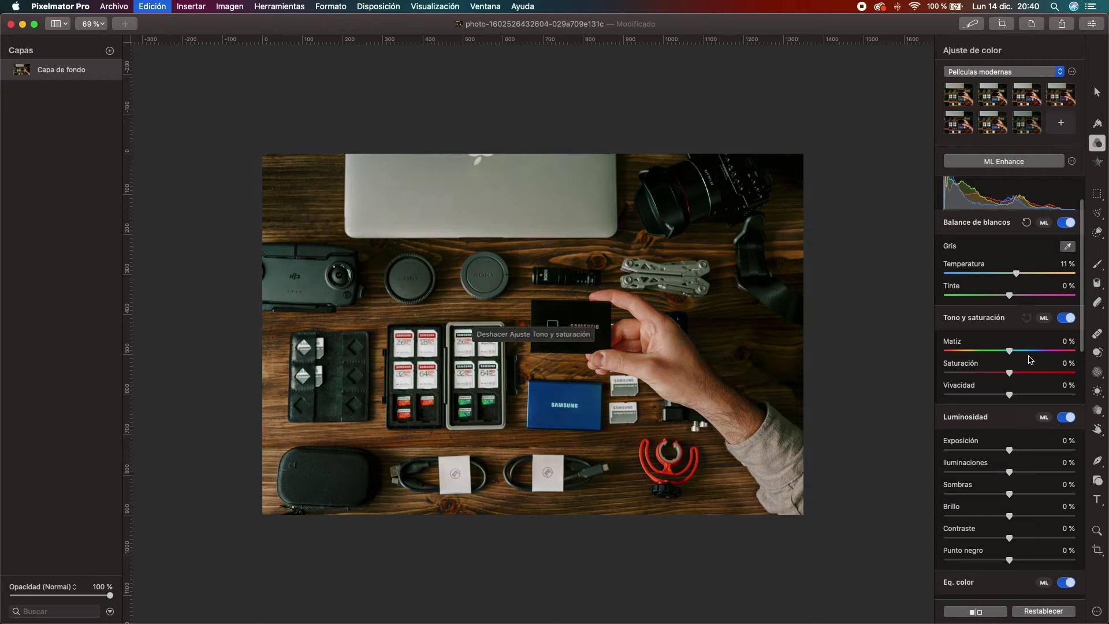
key("super+z")
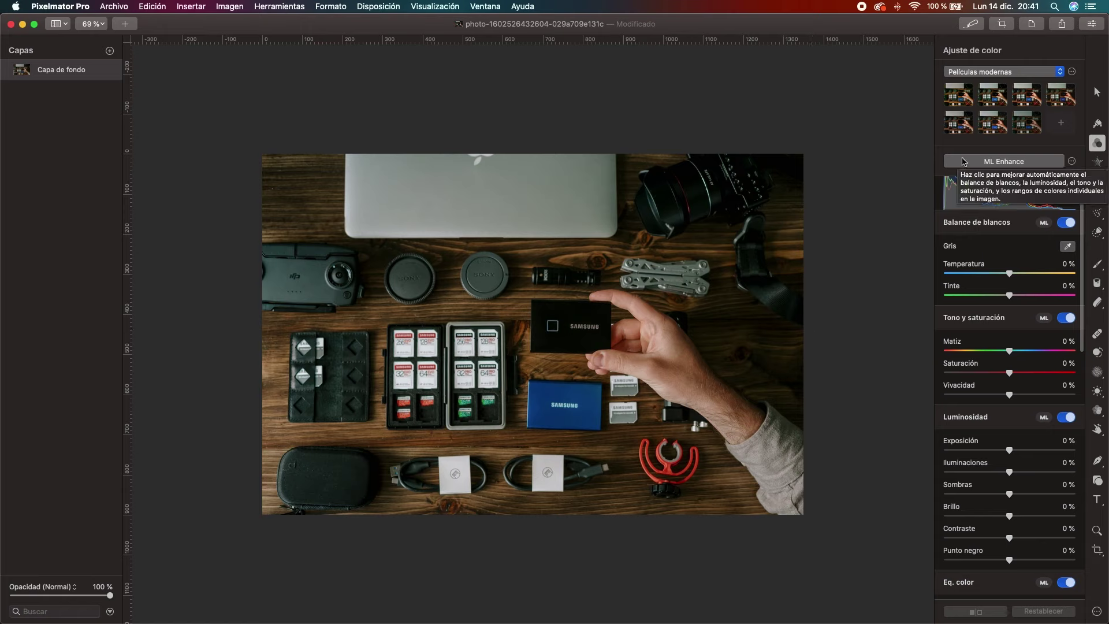
Apply ML Enhance (exposure 24%, brightness 41%) and compare the result against the original
left_click(964, 163)
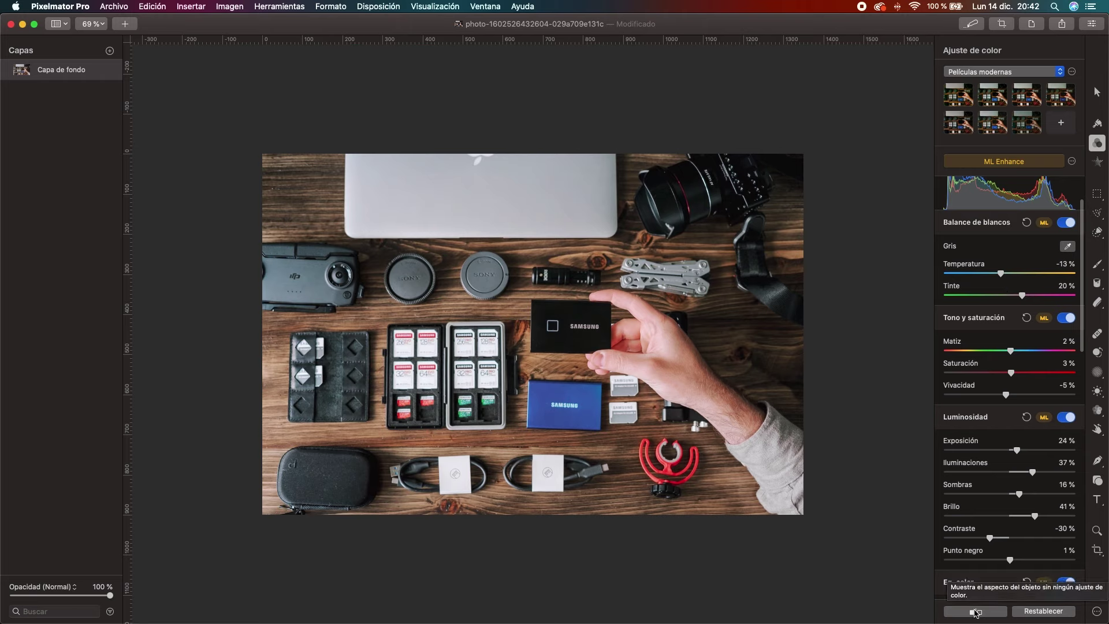
left_click(975, 612)
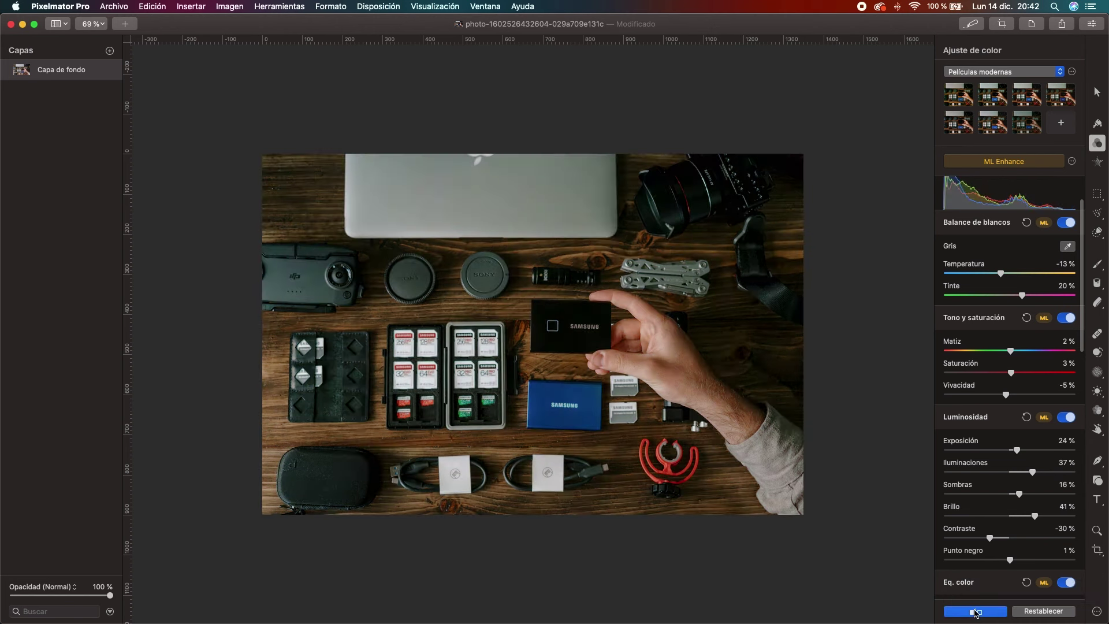
left_click(975, 613)
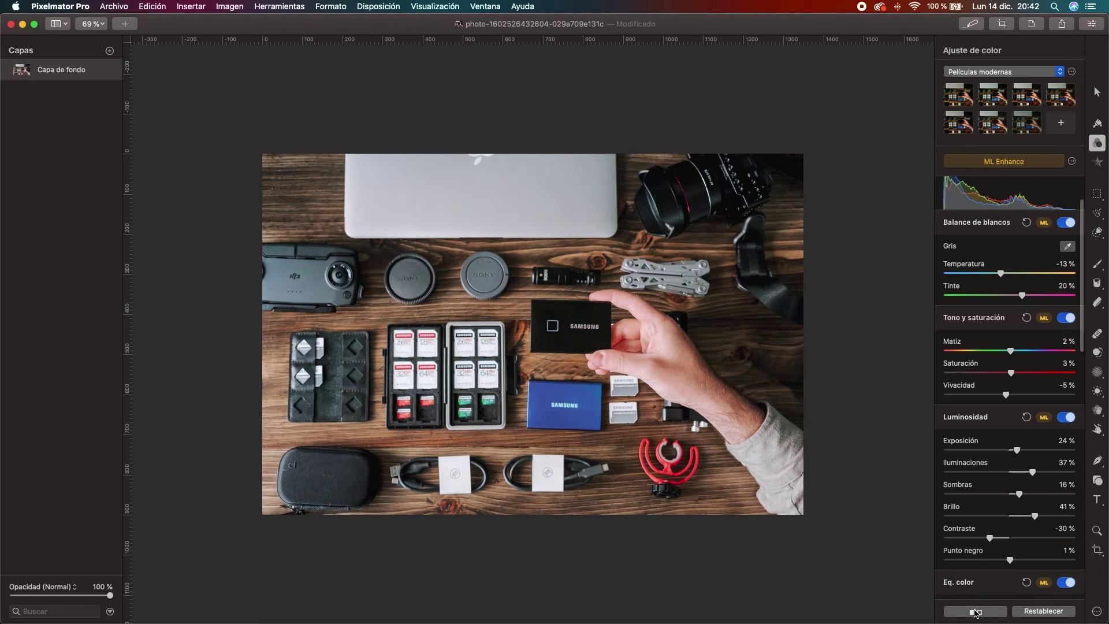